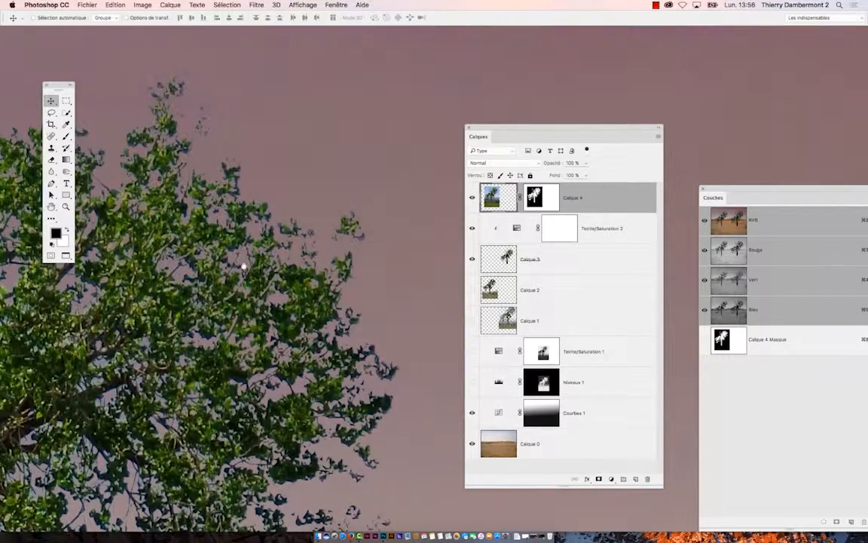
# Arrange the Calques and Couches panels side by side over the image and shrink the Couches panel.
pyautogui.moveTo(243, 266); pyautogui.dragTo(235, 212)
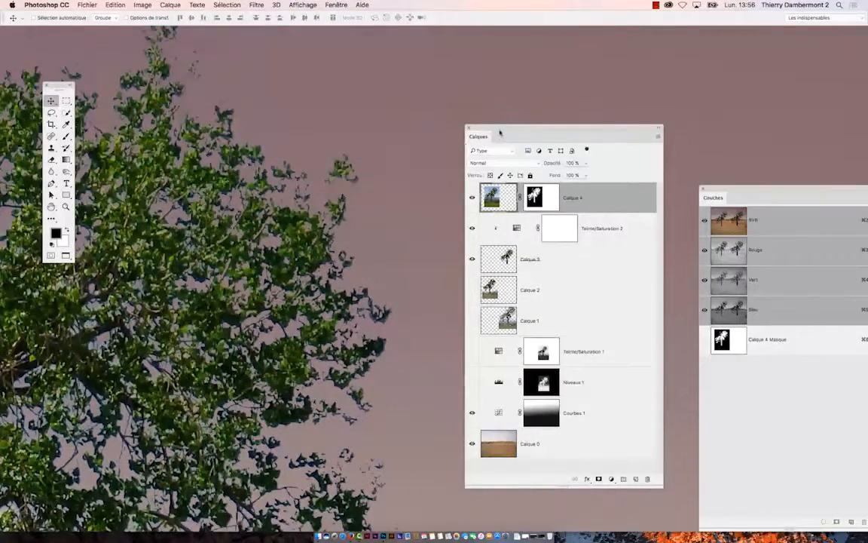
pyautogui.moveTo(499, 132); pyautogui.dragTo(490, 94)
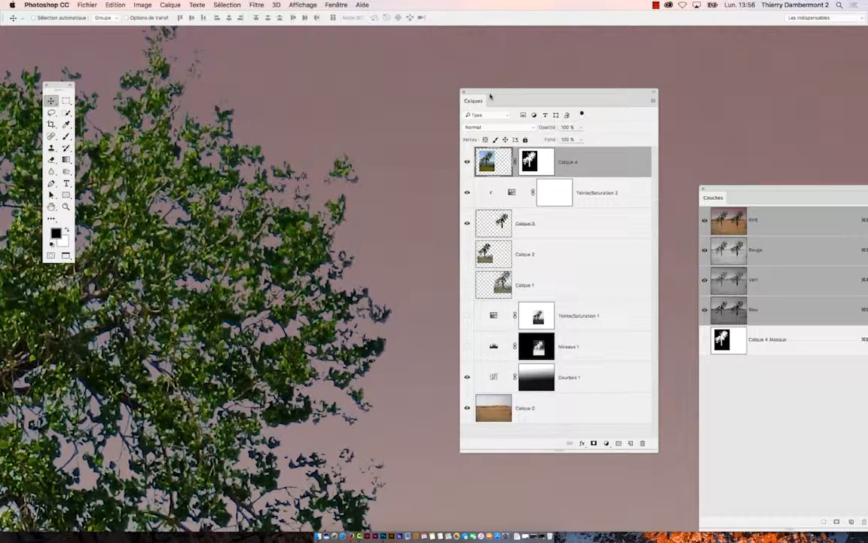
pyautogui.moveTo(489, 96); pyautogui.dragTo(477, 68)
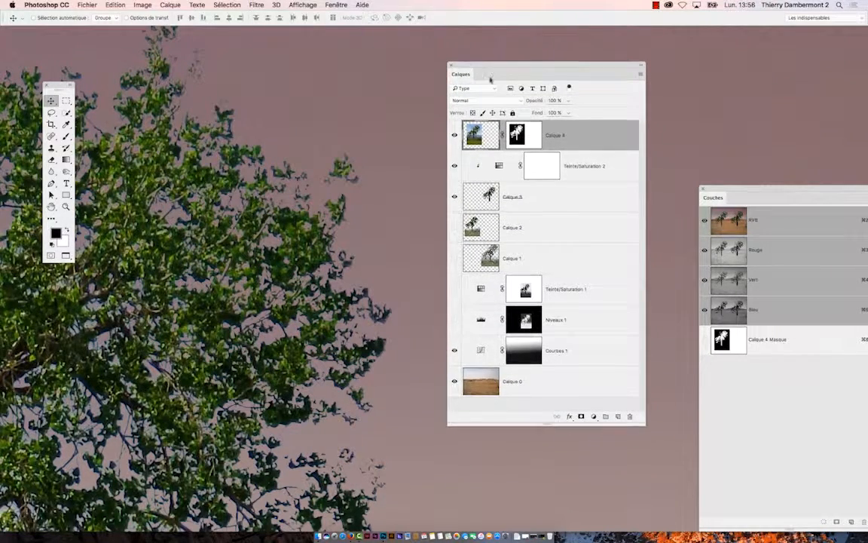
pyautogui.moveTo(719, 190); pyautogui.dragTo(683, 77)
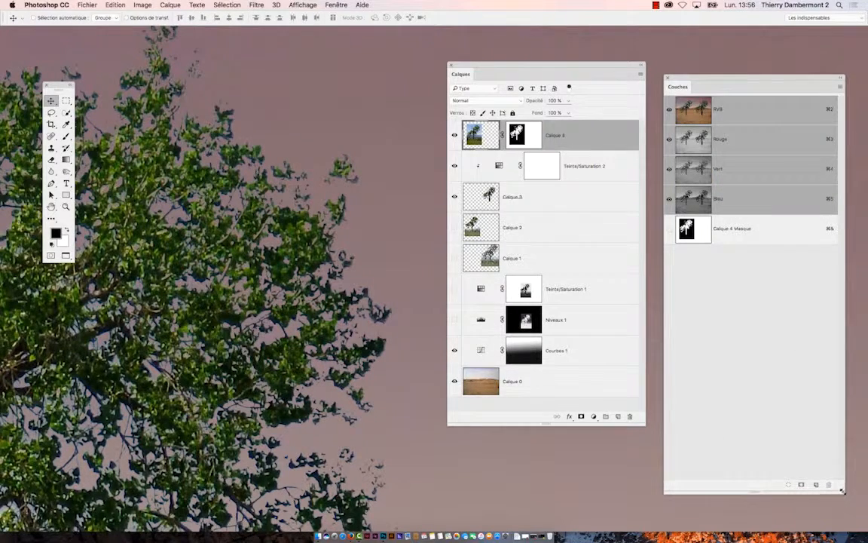
pyautogui.moveTo(843, 490); pyautogui.dragTo(758, 255)
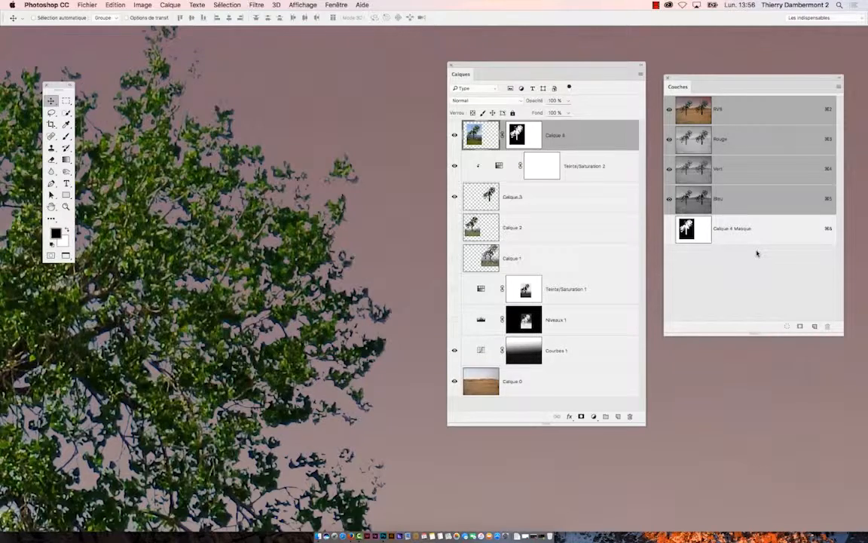
# Open the mask properties of Calque 4's layer mask, shrink the properties panel and place it beside the layers.
pyautogui.click(530, 140)
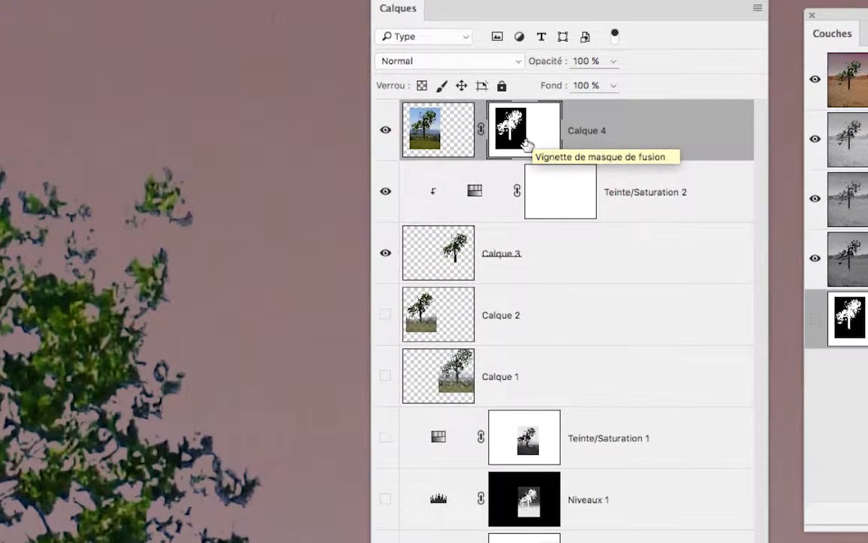
pyautogui.doubleClick(526, 143)
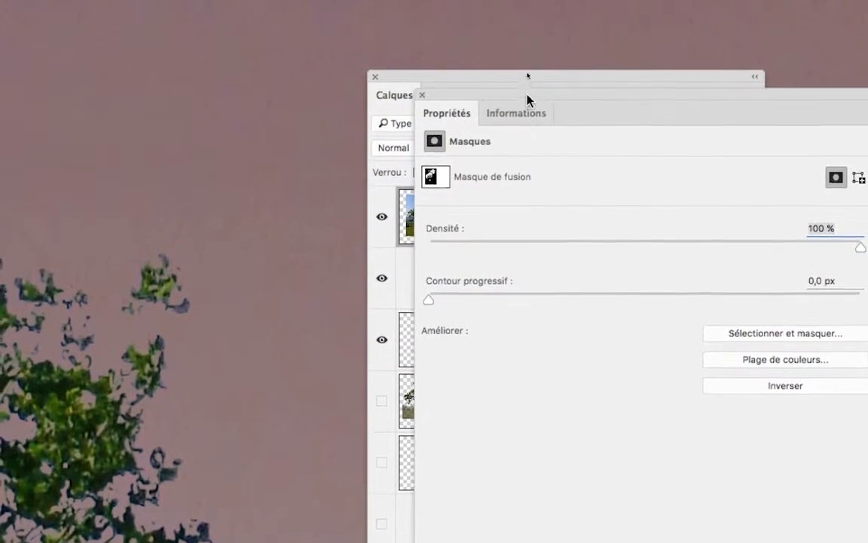
pyautogui.moveTo(527, 98); pyautogui.dragTo(331, 72)
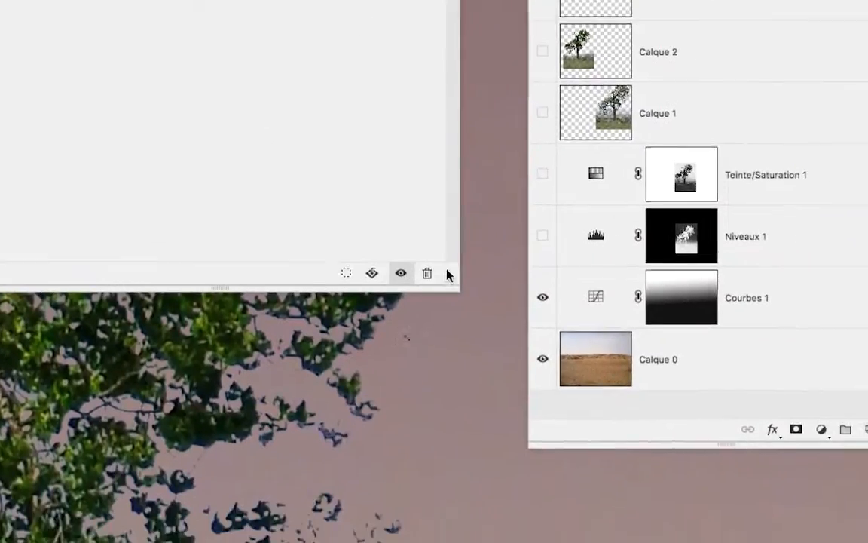
pyautogui.moveTo(445, 273); pyautogui.dragTo(379, 190)
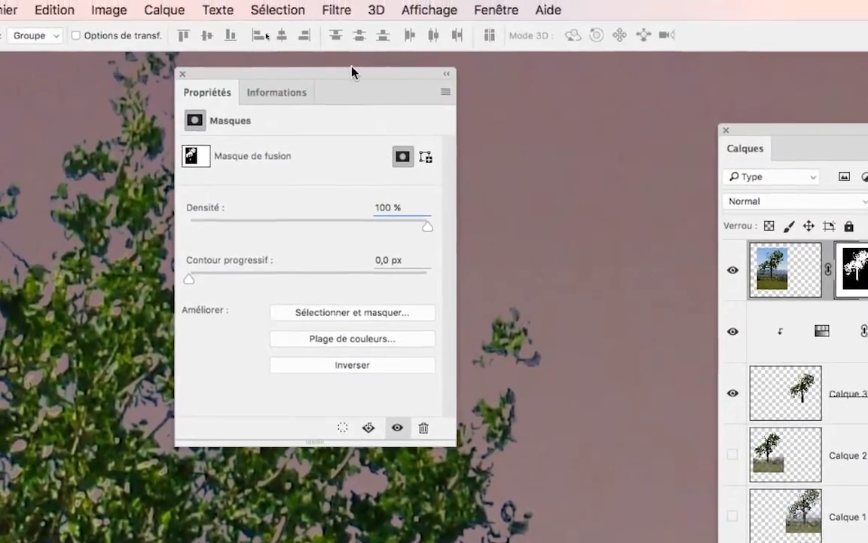
pyautogui.moveTo(353, 72); pyautogui.dragTo(437, 98)
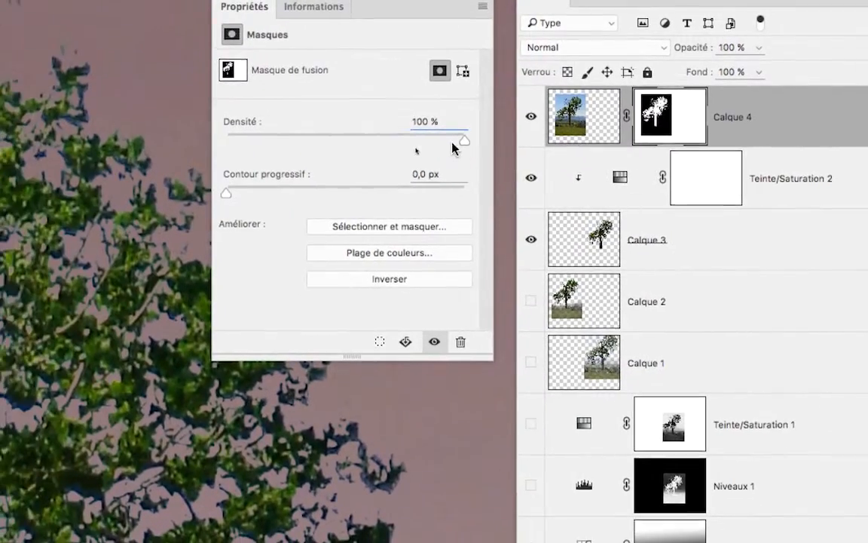
# Try the Calque 4 mask's density at 83 % and 30 % with the whole image in view, and restore it to 100 %.
pyautogui.moveTo(464, 142); pyautogui.dragTo(424, 147)
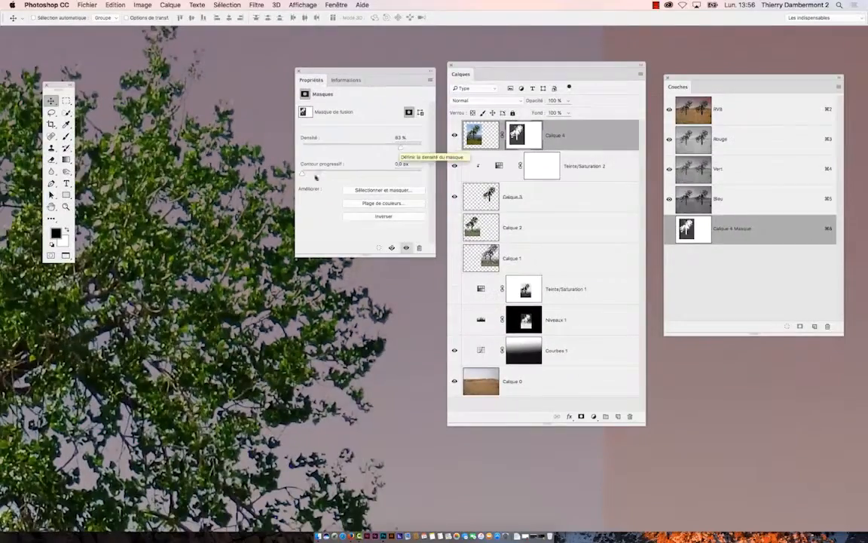
pyautogui.press('super+0')
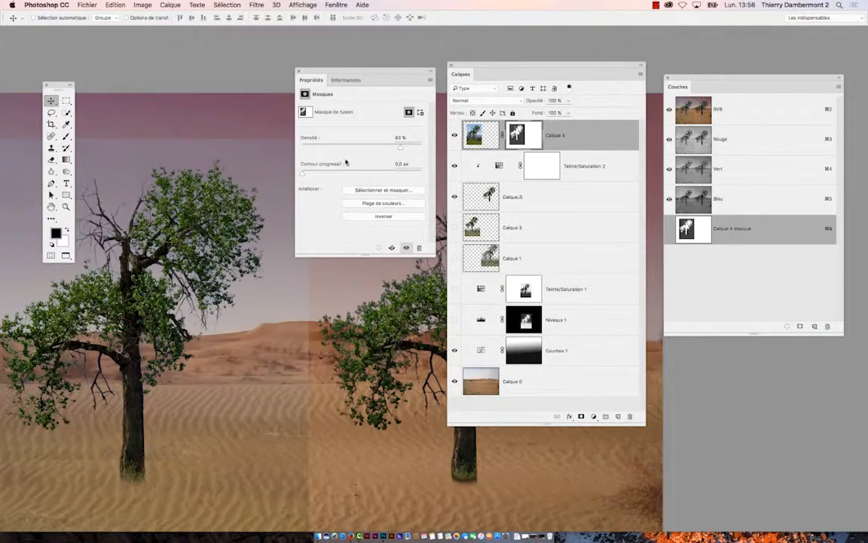
pyautogui.moveTo(391, 148); pyautogui.dragTo(338, 150)
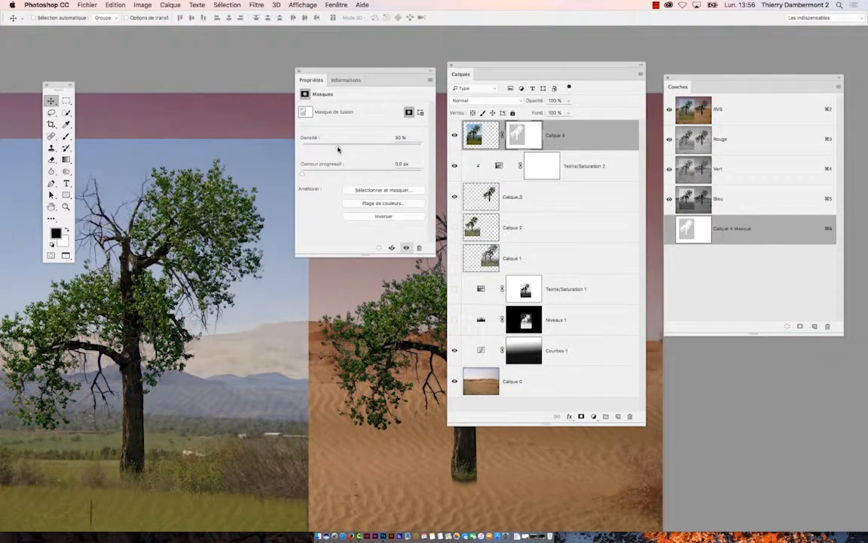
pyautogui.write('67')
pyautogui.press('Return')
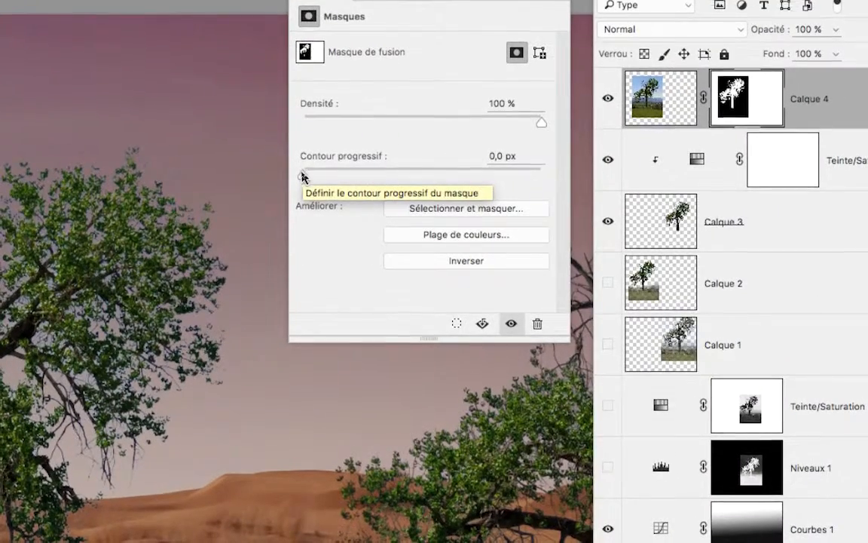
# Try feathering the Calque 4 mask by 41.7 px and reset the feather to 0 px.
pyautogui.moveTo(303, 177); pyautogui.dragTo(349, 174)
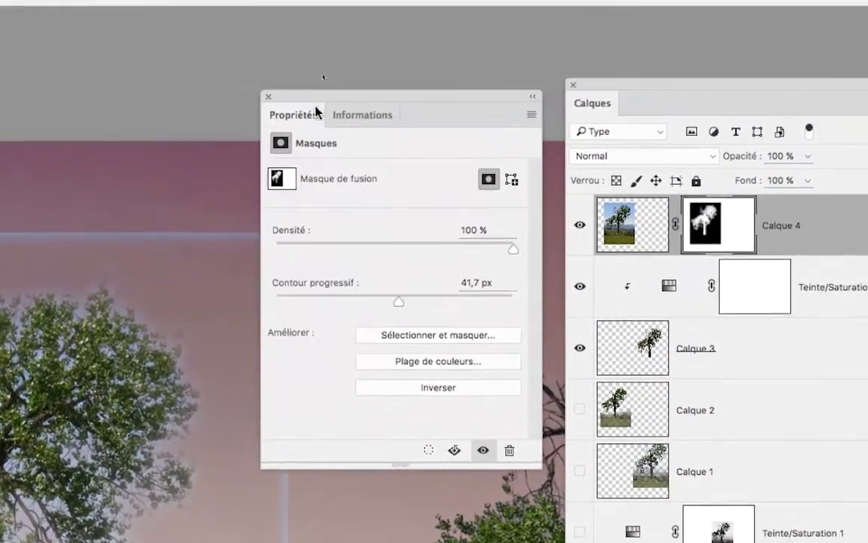
pyautogui.moveTo(398, 302); pyautogui.dragTo(249, 299)
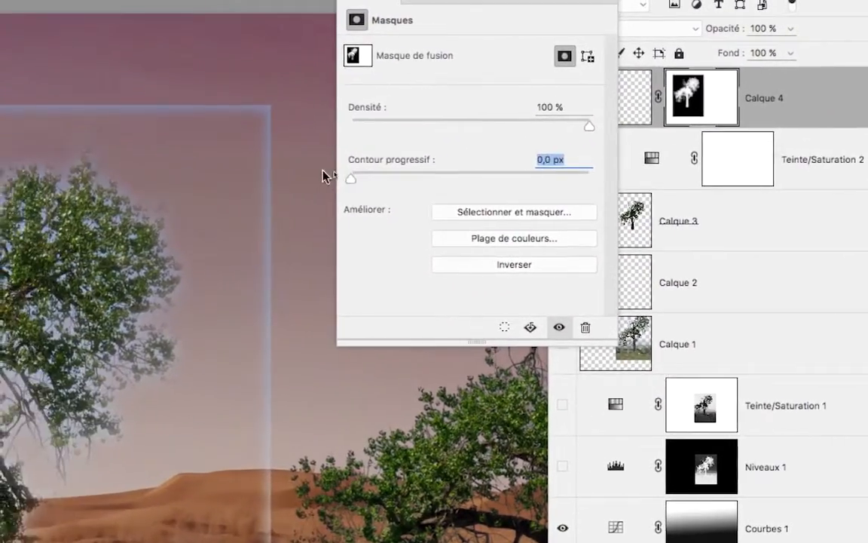
pyautogui.hotkey('shift', 'Tab')
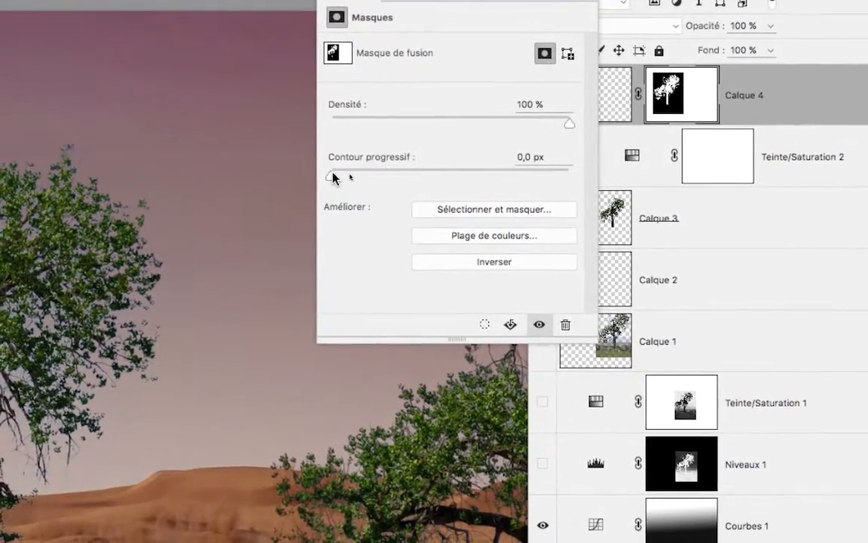
pyautogui.click(159, 208)
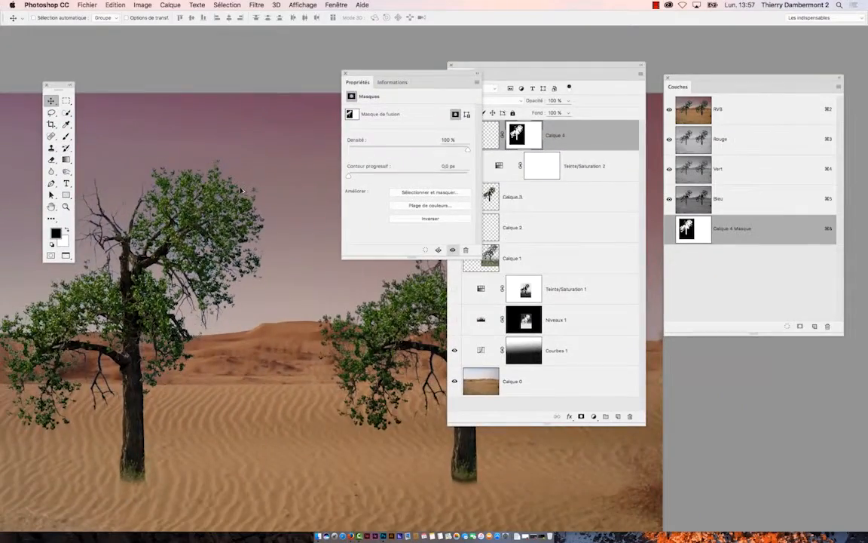
# Open Calque 4's mask in Select and Mask and expand the output settings and edge detection sections.
pyautogui.scroll(3, 241, 190)
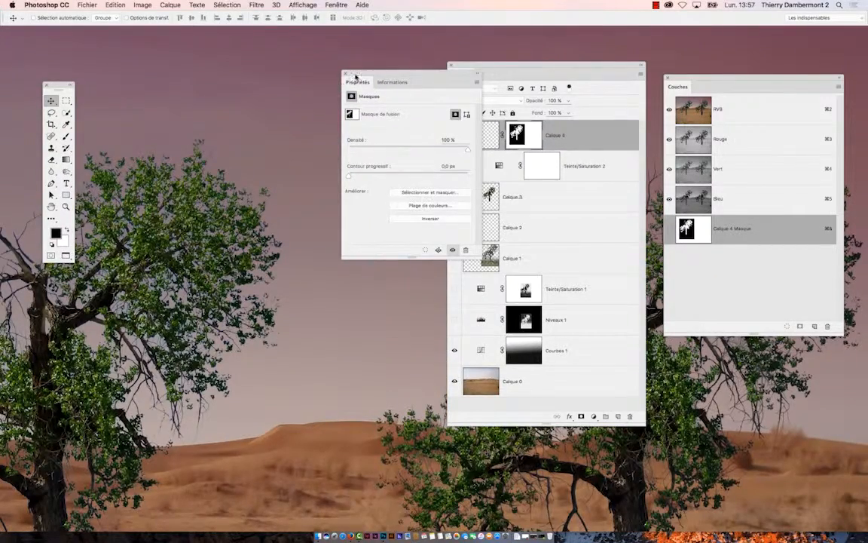
pyautogui.moveTo(356, 76); pyautogui.dragTo(317, 105)
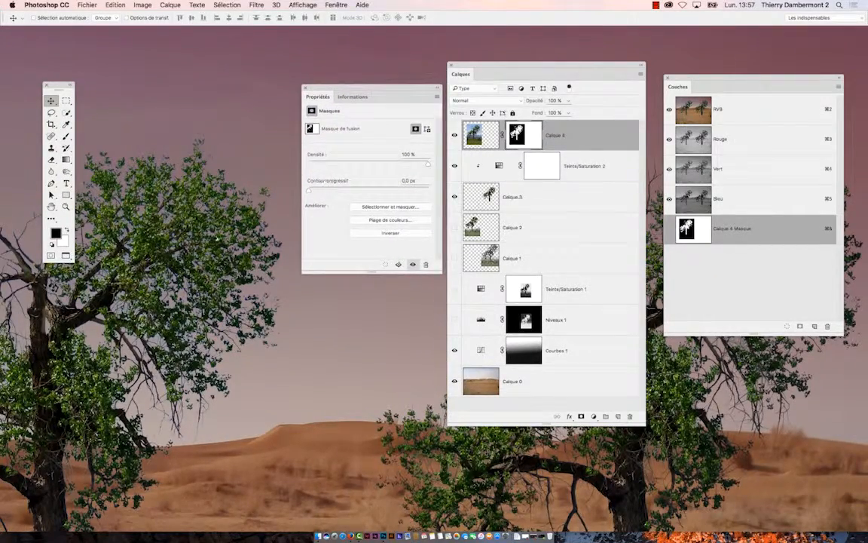
pyautogui.scroll(3, 208, 225)
pyautogui.scroll(-5, 234, 185)
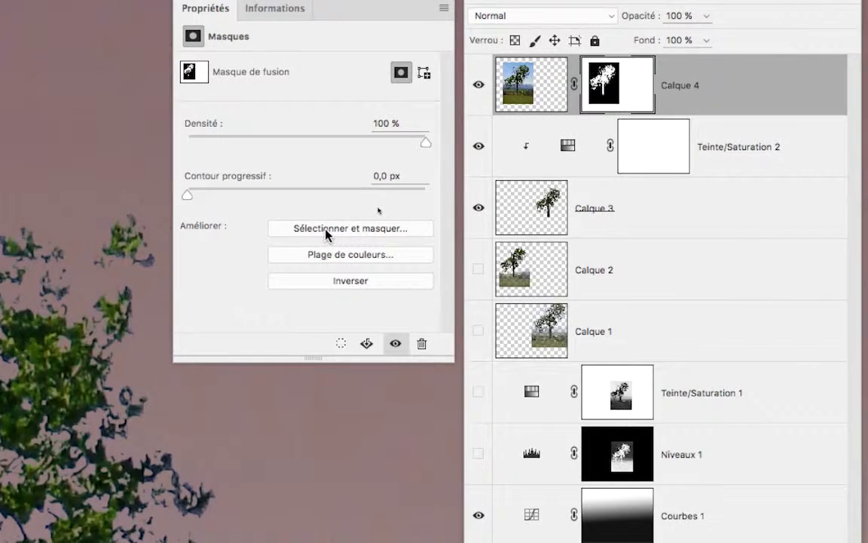
pyautogui.click(325, 233)
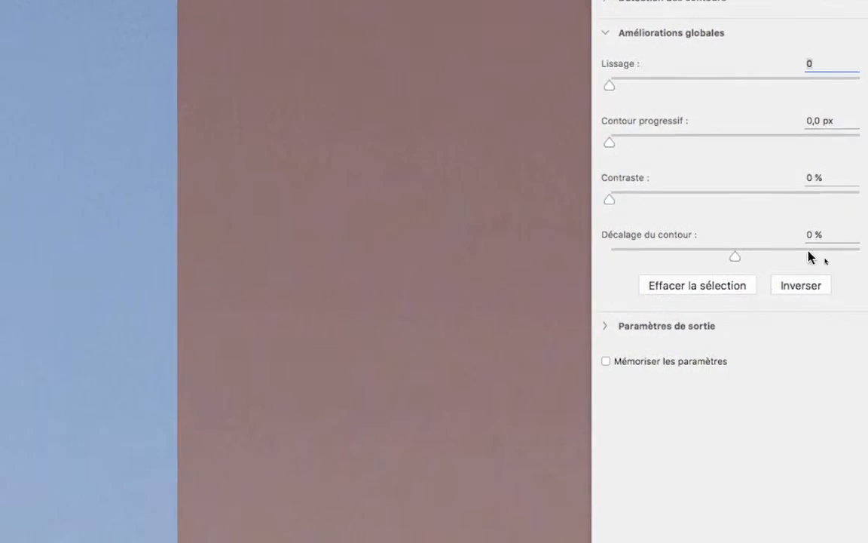
pyautogui.click(691, 283)
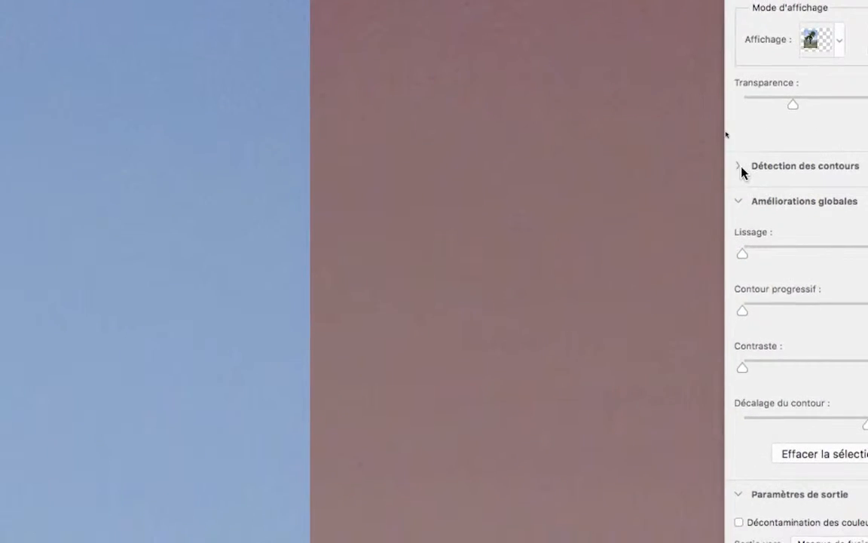
pyautogui.click(607, 168)
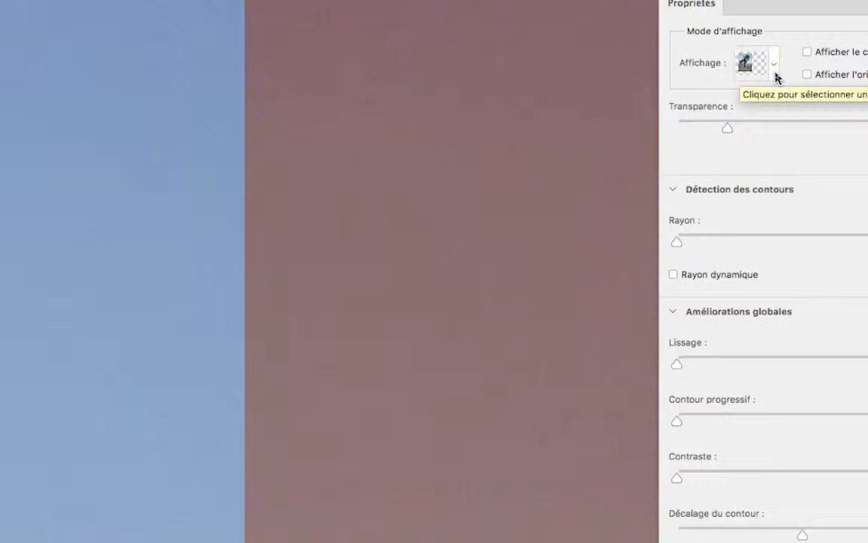
# Set the Select and Mask view mode to Sur calques (Y).
pyautogui.click(776, 75)
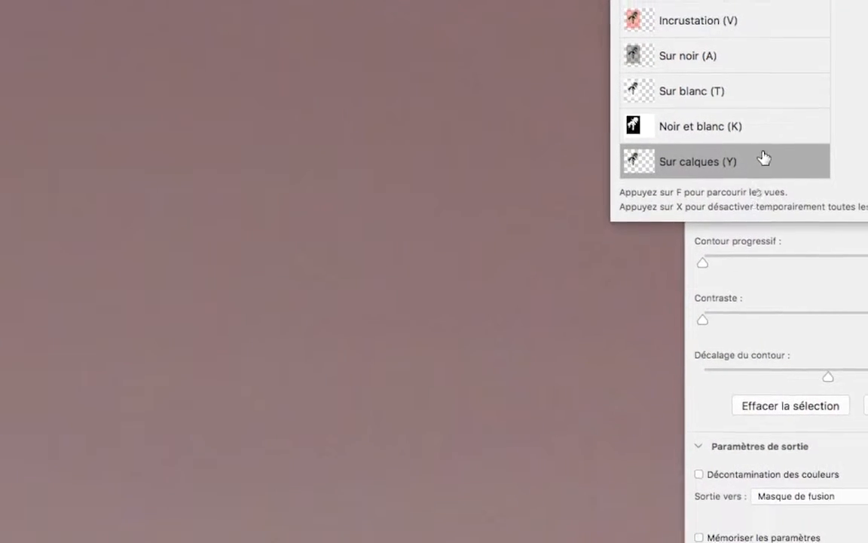
pyautogui.click(773, 72)
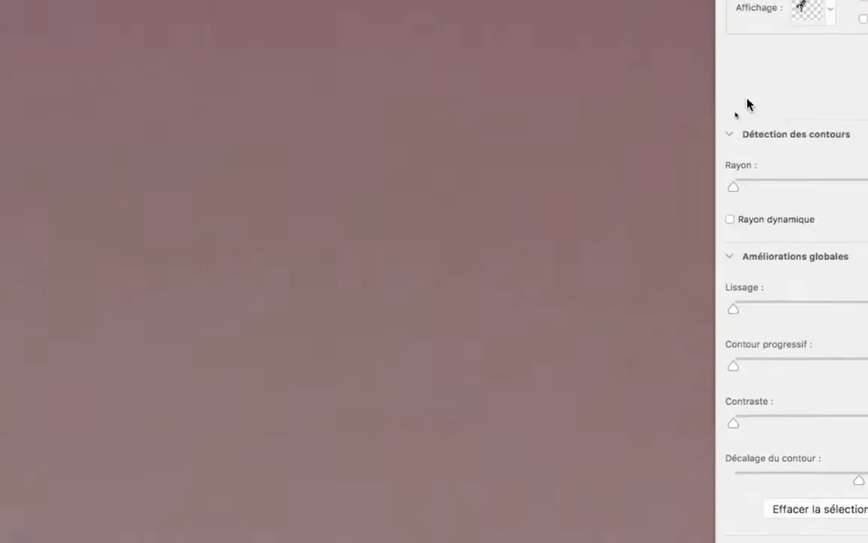
pyautogui.click(831, 11)
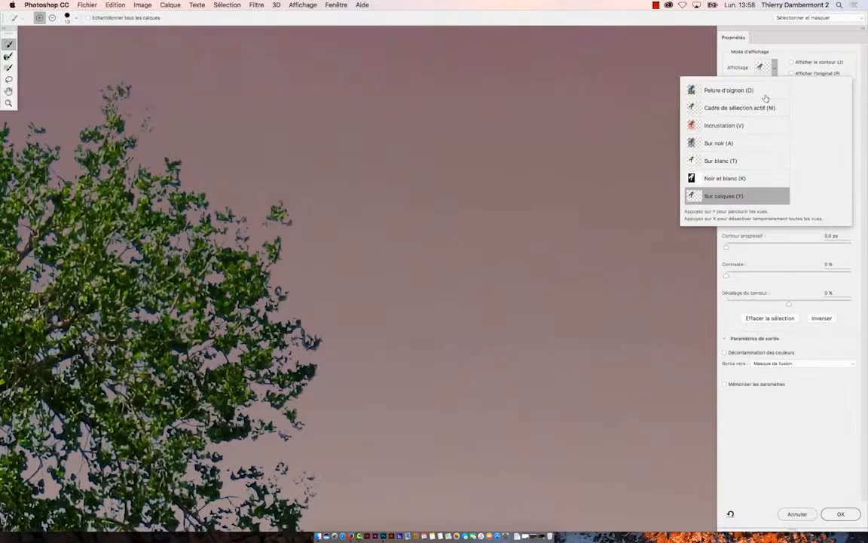
pyautogui.click(322, 433)
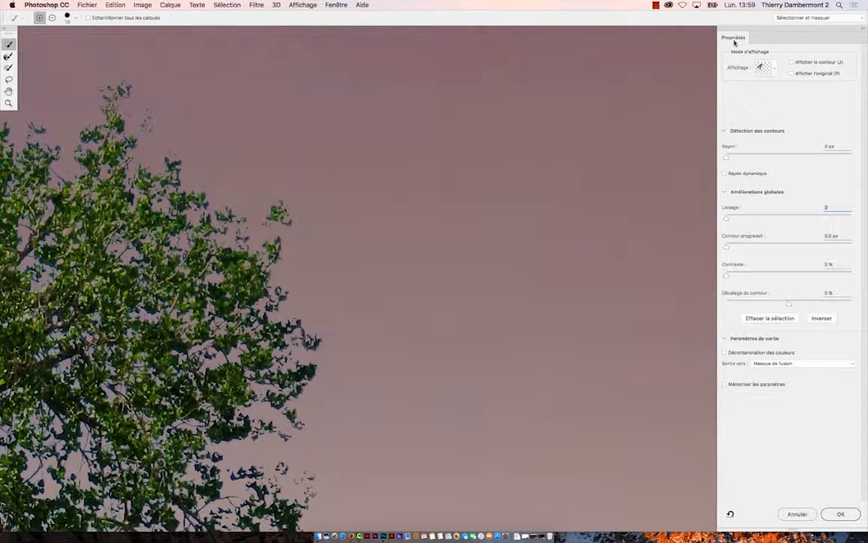
# Detach the refinement settings beside the tree, set the mask's feather to 4.7 px and shift its edge by -22 %.
pyautogui.moveTo(732, 37); pyautogui.dragTo(423, 75)
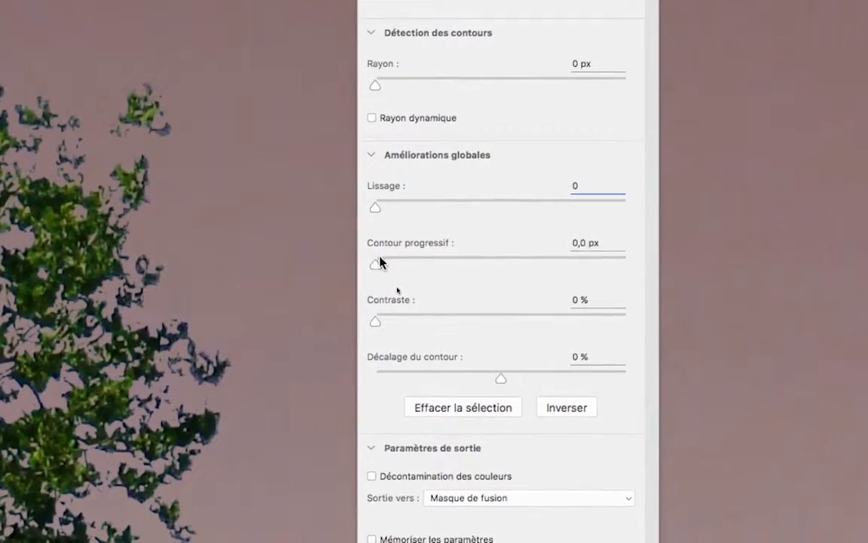
pyautogui.click(416, 287)
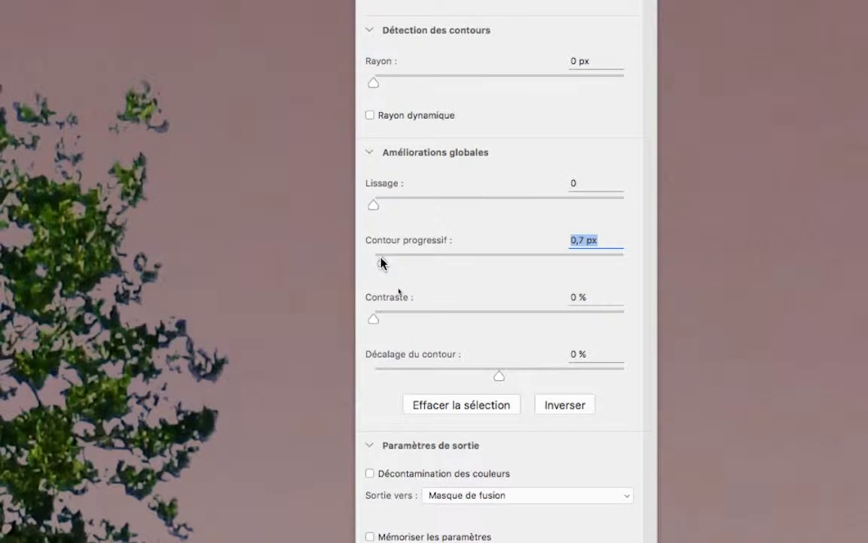
pyautogui.moveTo(380, 262); pyautogui.dragTo(402, 264)
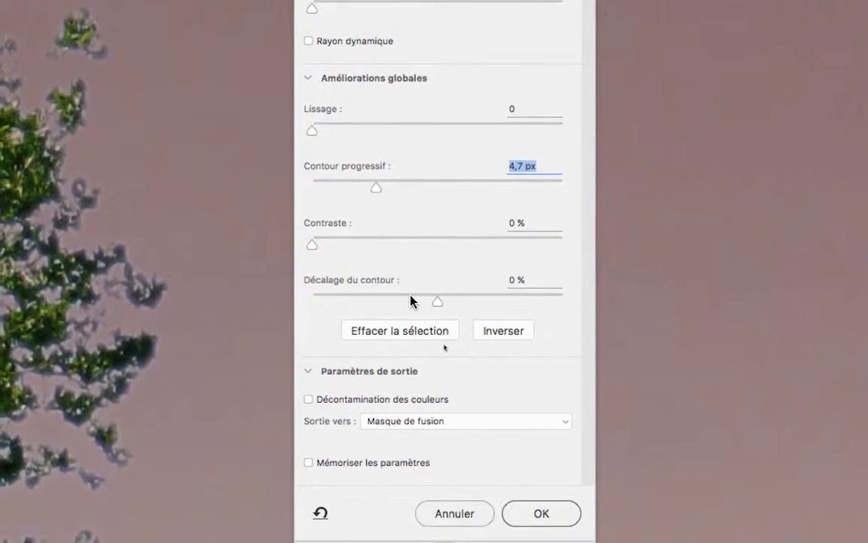
pyautogui.click(411, 296)
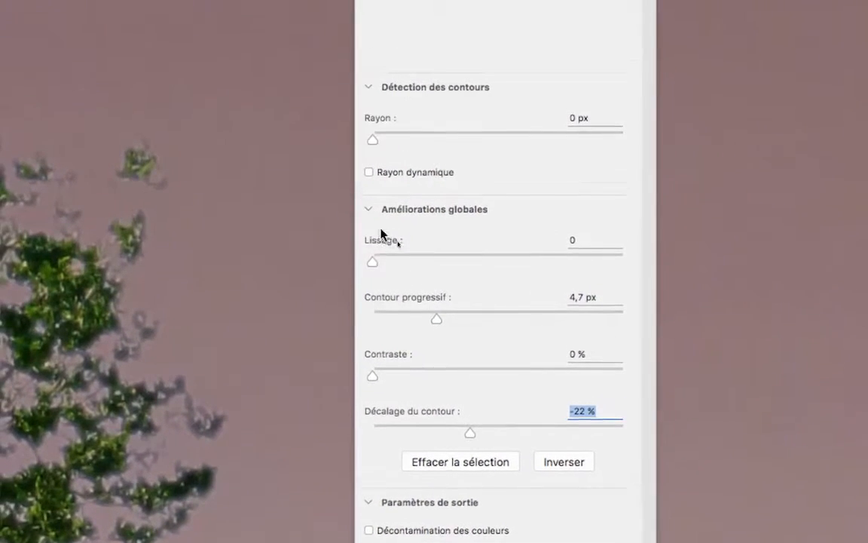
# Reduce the mask's feather to 3.4 px and shift its edge further inward to -56 %.
pyautogui.click(392, 261)
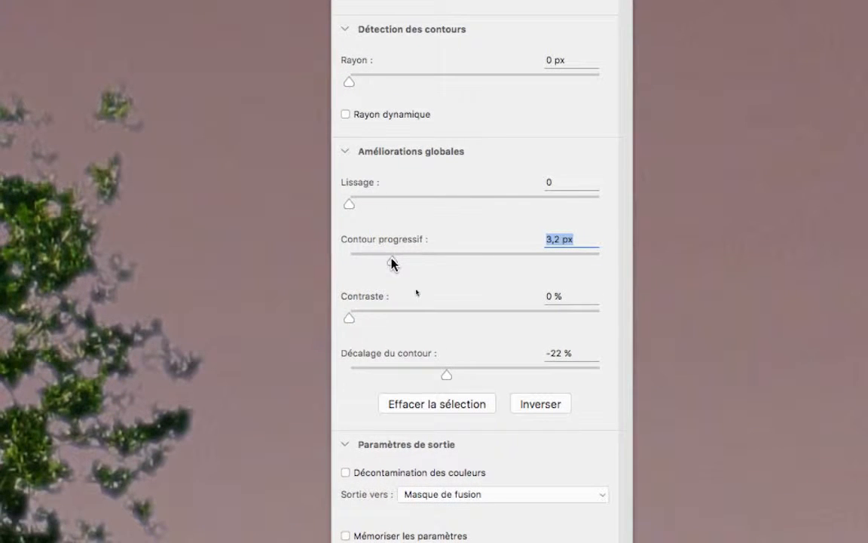
pyautogui.moveTo(391, 261); pyautogui.dragTo(389, 261)
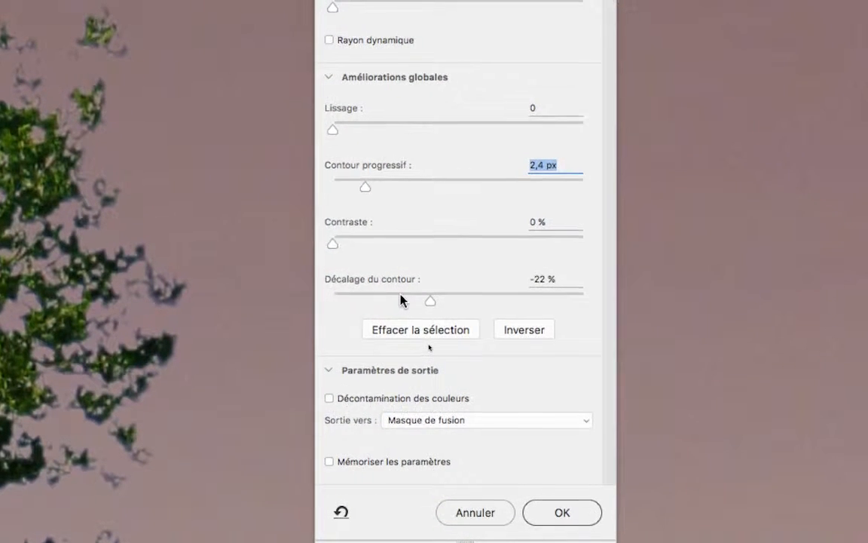
pyautogui.click(400, 297)
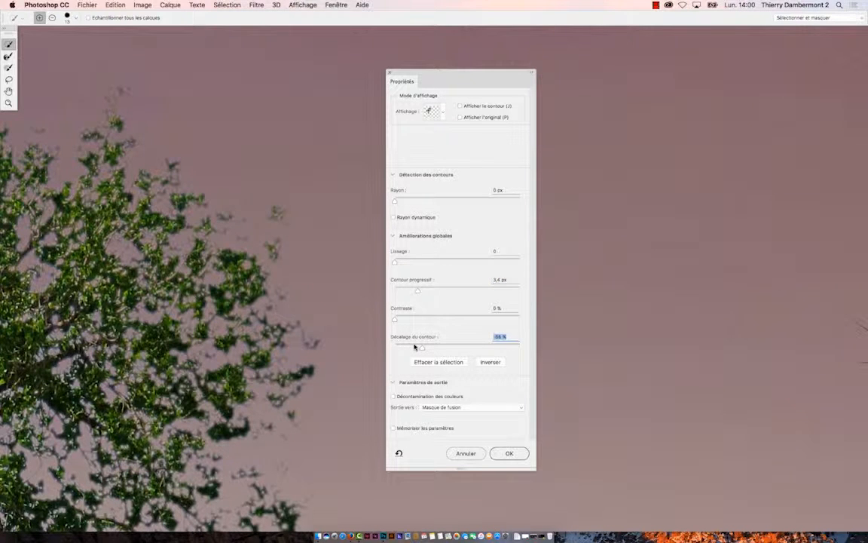
# Shift the mask's edge further inward to -78 % and reduce its feather to 1.9 px.
pyautogui.moveTo(414, 347); pyautogui.dragTo(414, 346)
pyautogui.hotkey('shift', 'Down')
pyautogui.press('Down')
pyautogui.press('Down')
pyautogui.press('Down')
pyautogui.press('Up')
pyautogui.press('Up')
pyautogui.press('Up')
pyautogui.press('Up')
pyautogui.press('Up')
pyautogui.hotkey('shift', 'Tab')
pyautogui.hotkey('shift', 'Tab')
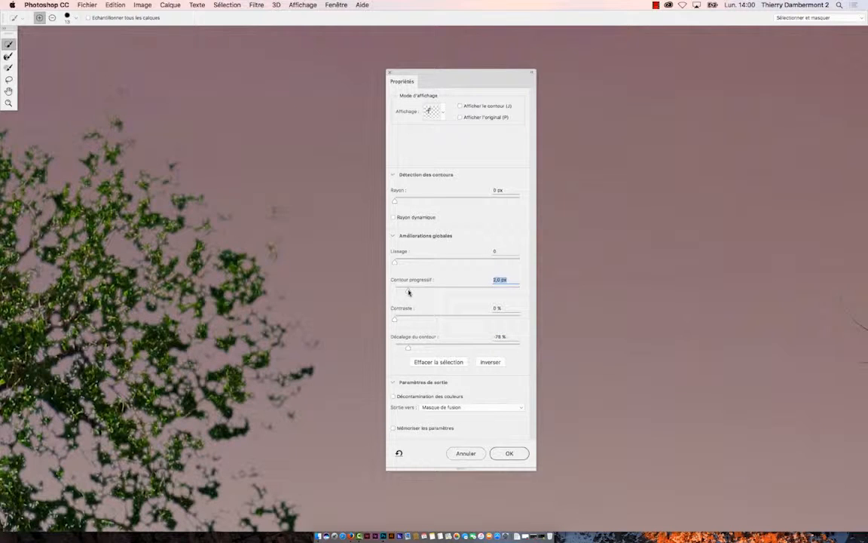
pyautogui.press('Down')
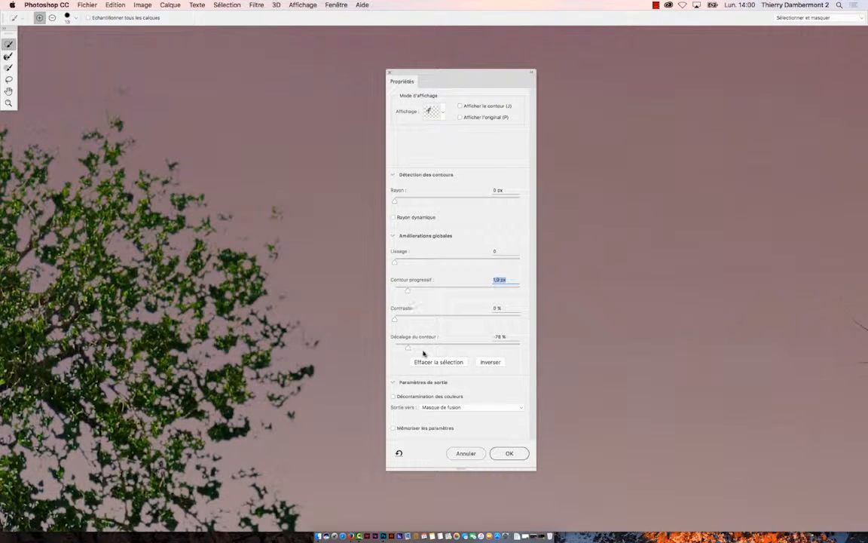
# Raise the feather of the tree's mask to 2.8 px while keeping the other refinement settings.
pyautogui.press('Up')
pyautogui.press('Up')
pyautogui.press('Up')
pyautogui.press('Up')
pyautogui.press('Up')
pyautogui.press('Up')
pyautogui.press('Up')
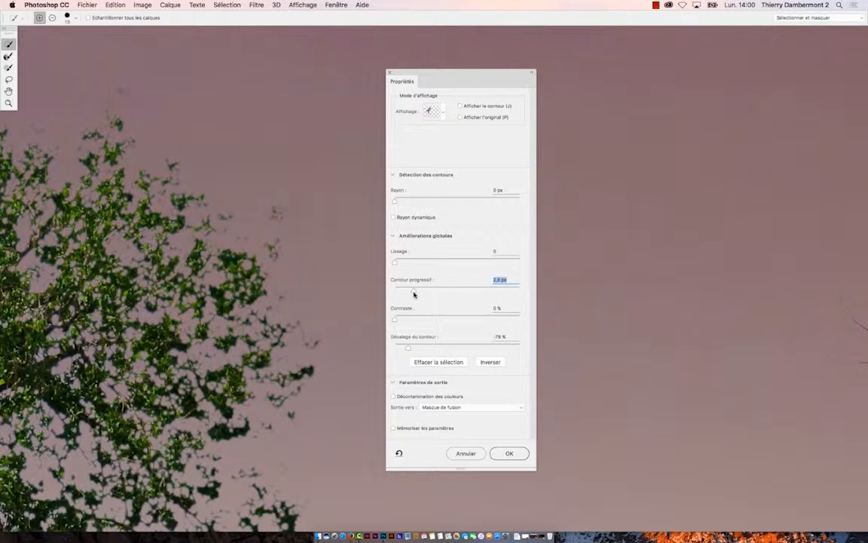
# Try stronger and weaker edge shifts on the tree's mask and settle on -32 %.
pyautogui.moveTo(408, 350); pyautogui.dragTo(403, 348)
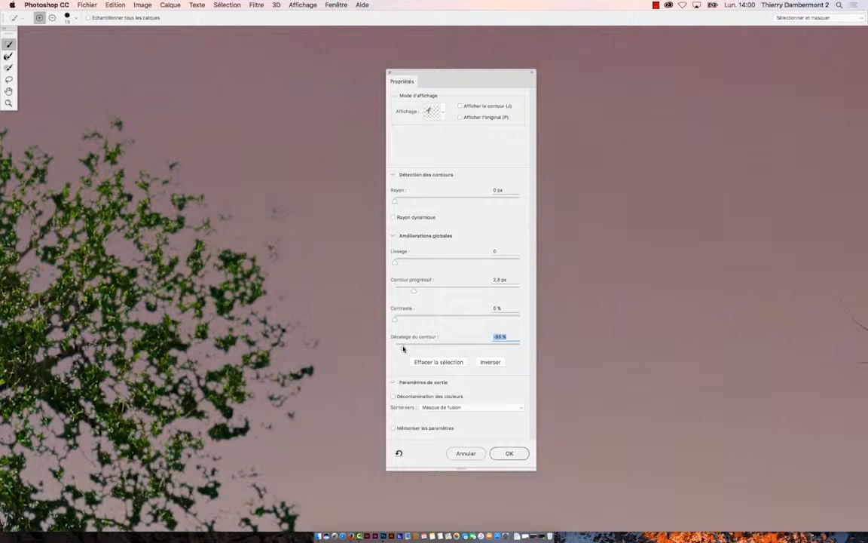
pyautogui.moveTo(403, 348); pyautogui.dragTo(422, 347)
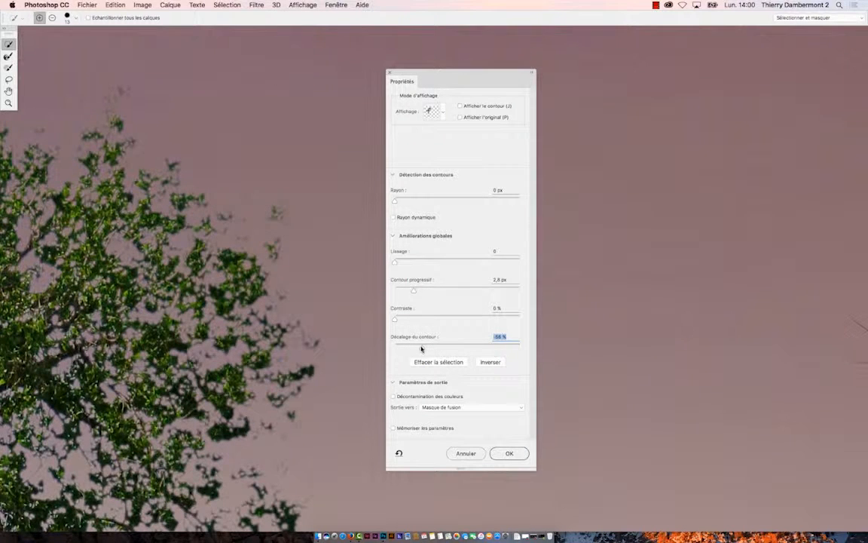
pyautogui.moveTo(424, 349); pyautogui.dragTo(436, 351)
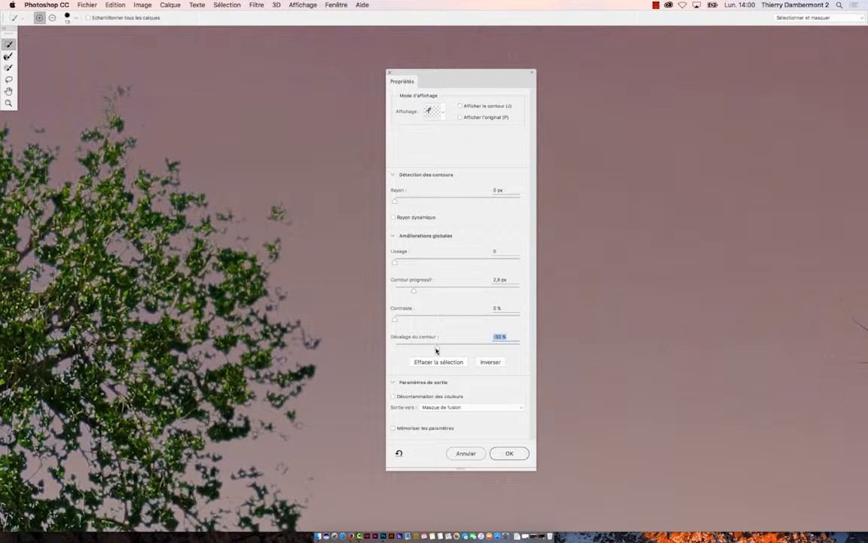
pyautogui.moveTo(436, 350); pyautogui.dragTo(437, 350)
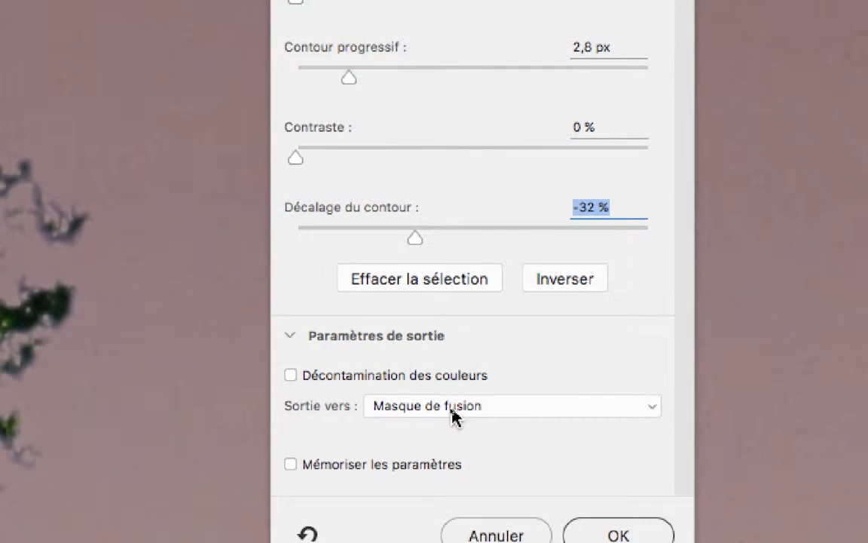
# Output the refinement as a new layer with layer mask, and place the mask properties below the channels.
pyautogui.click(490, 407)
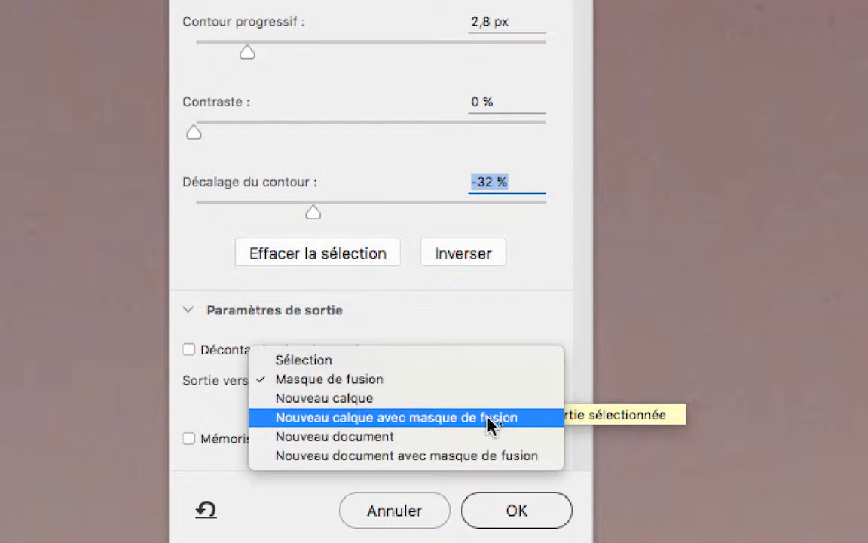
pyautogui.click(489, 419)
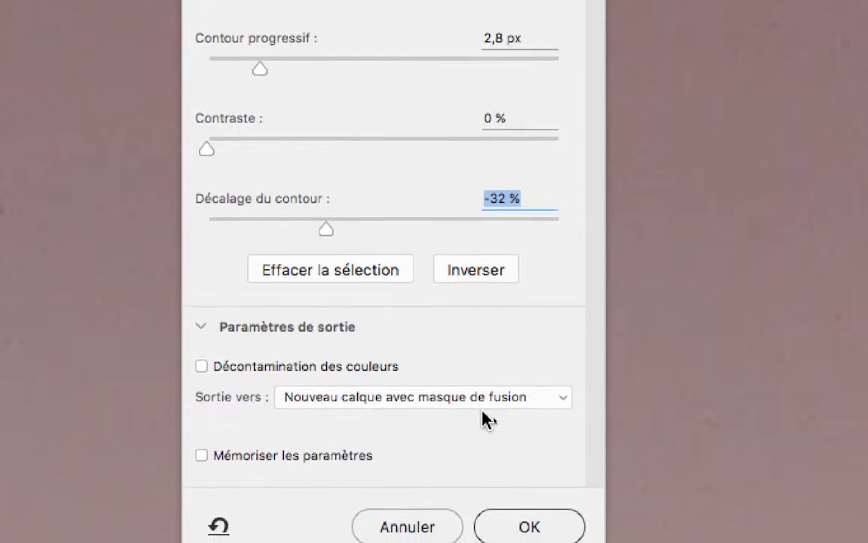
pyautogui.click(496, 445)
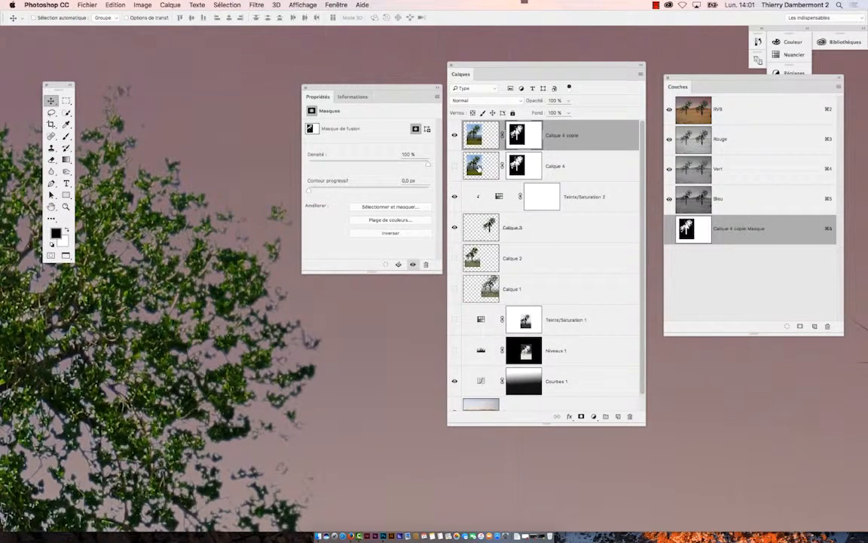
pyautogui.moveTo(328, 84); pyautogui.dragTo(693, 368)
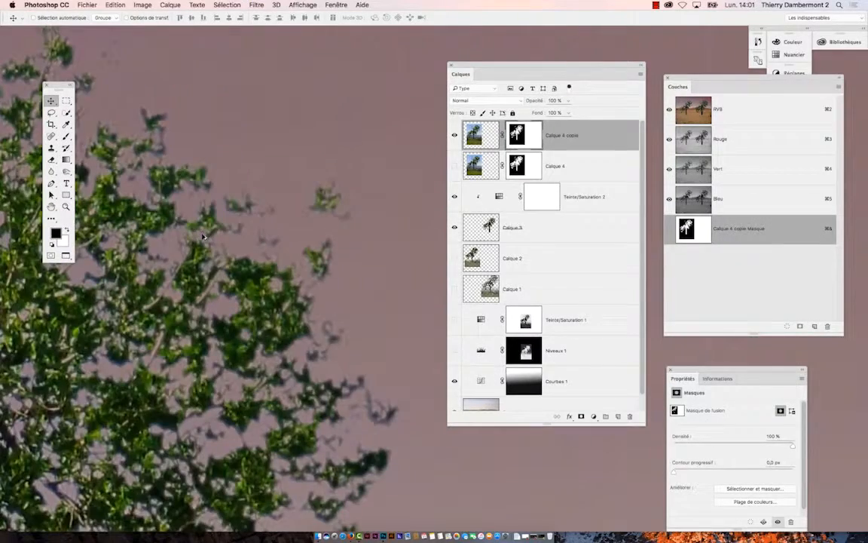
# Compare the leaf edges of Calque 4 copie and Calque 4 up close by alternating their visibility.
pyautogui.scroll(-3, 258, 242)
pyautogui.hscroll(-3, 258, 242)
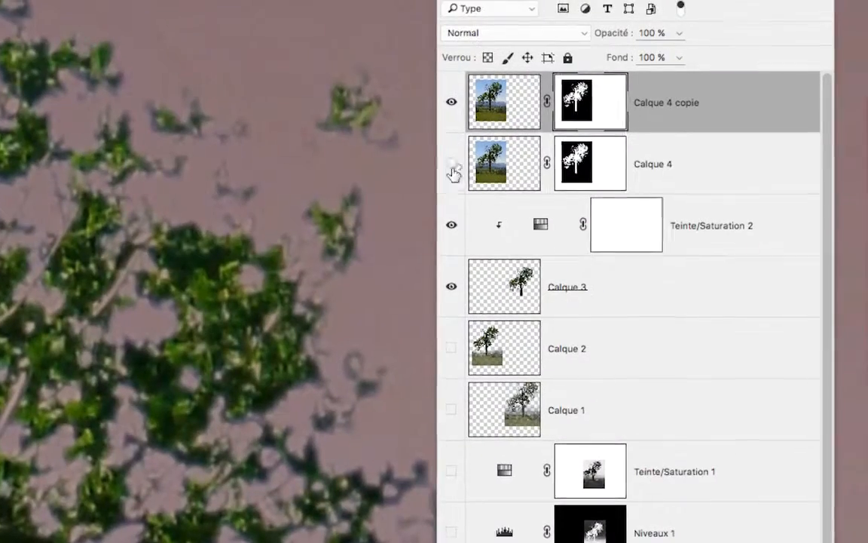
pyautogui.click(451, 101)
pyautogui.click(452, 166)
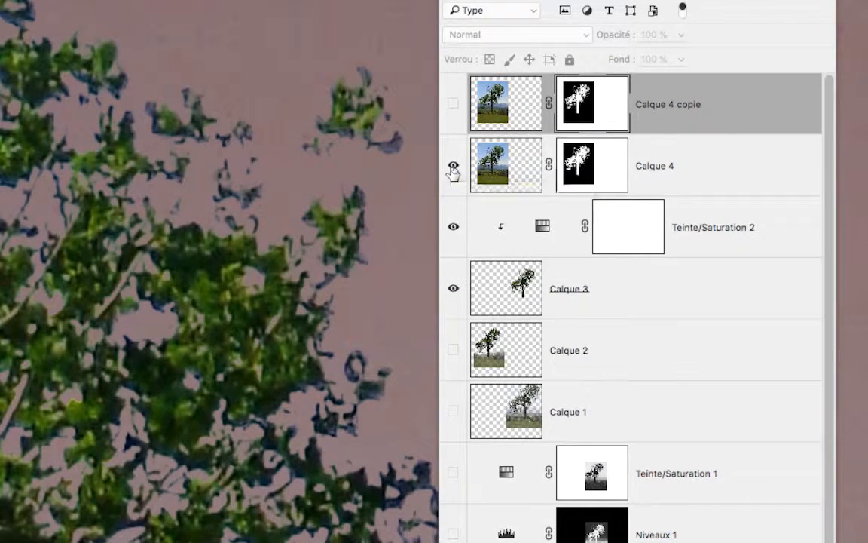
pyautogui.click(452, 166)
pyautogui.click(452, 104)
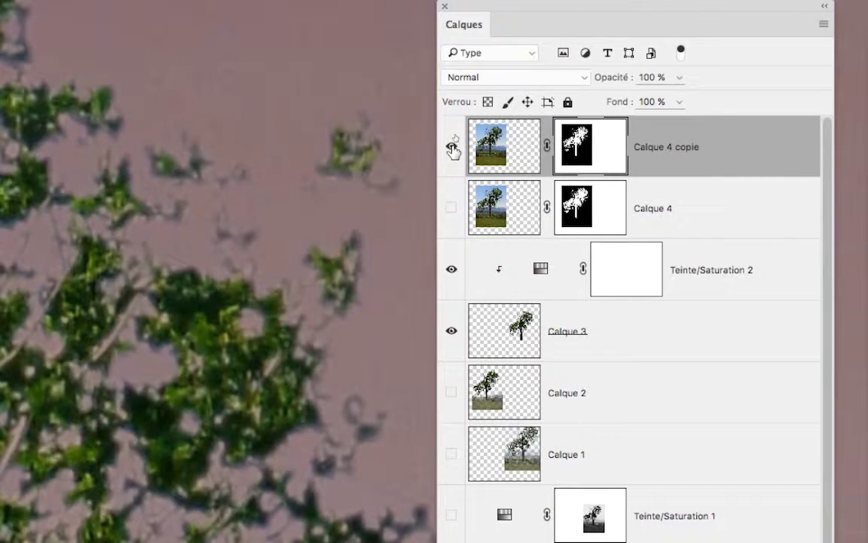
pyautogui.click(452, 147)
pyautogui.click(451, 208)
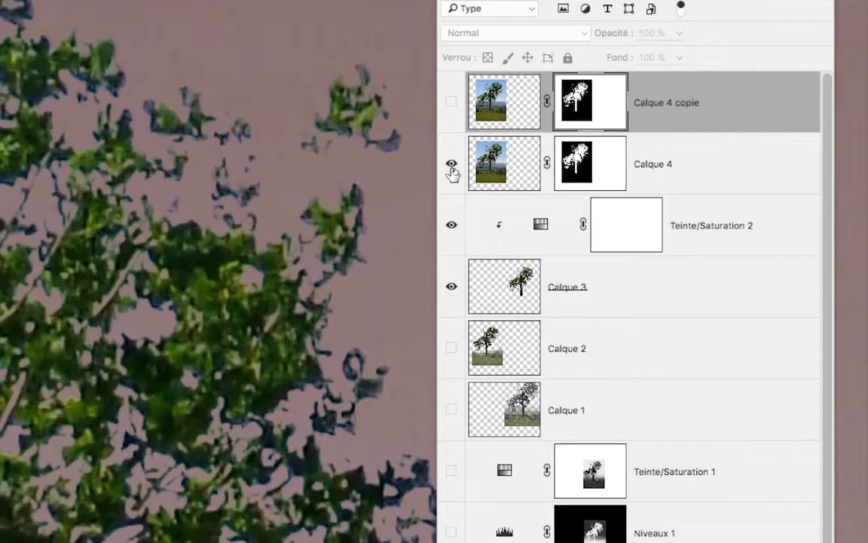
pyautogui.click(452, 166)
pyautogui.click(452, 104)
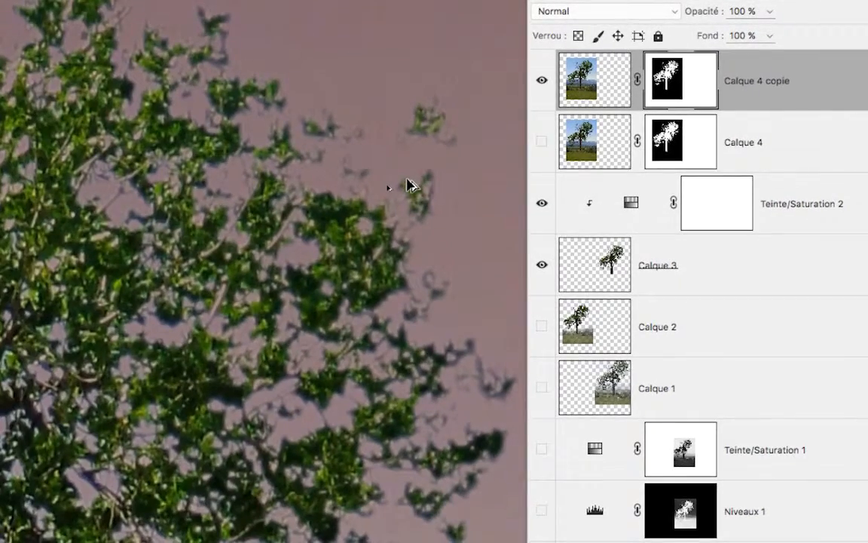
# Check the refined tree in the whole composition, then compare it with the original Calque 4 at 100 % zoom.
pyautogui.scroll(-3, 409, 188)
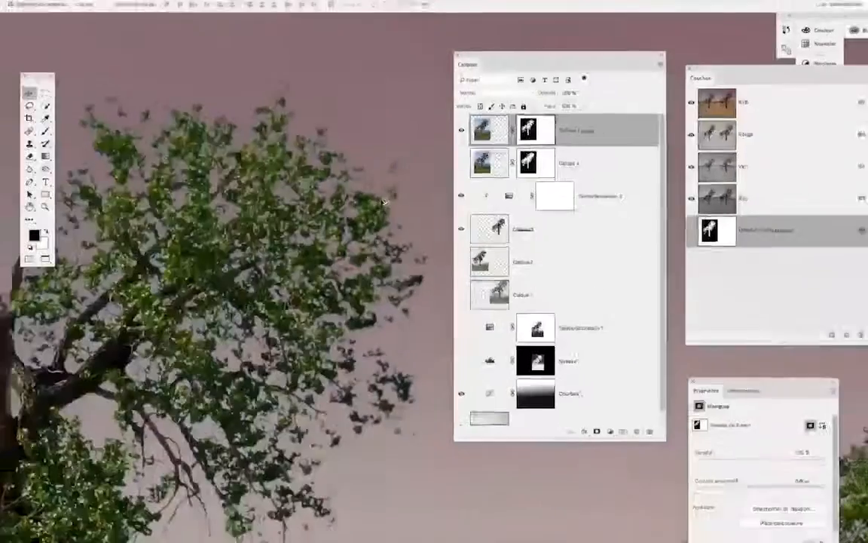
pyautogui.press('super+0')
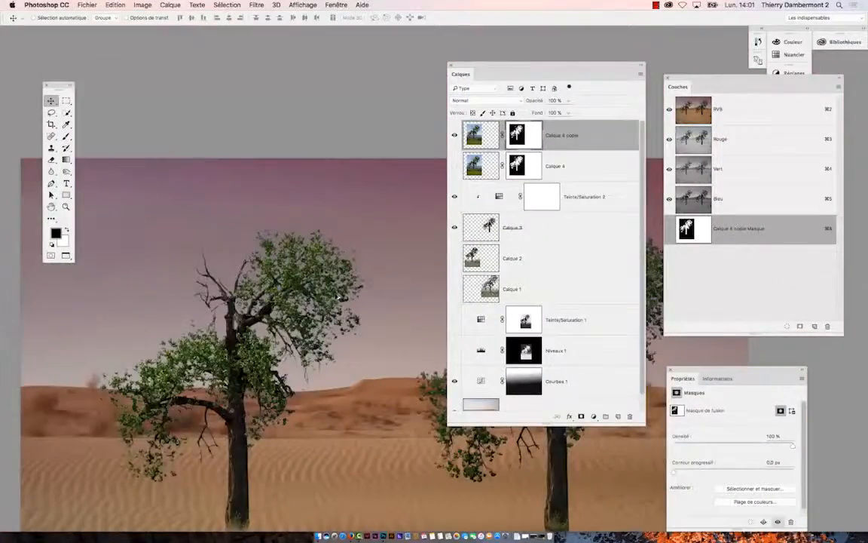
pyautogui.press('super+1')
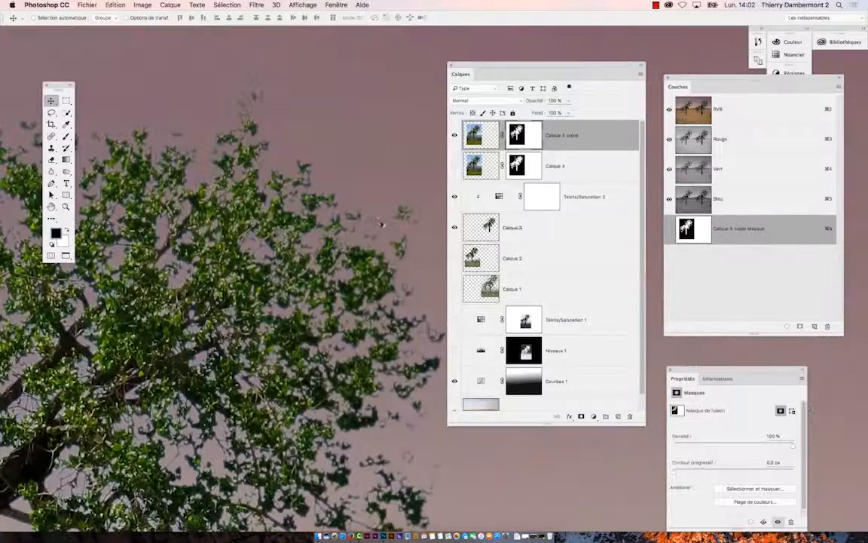
pyautogui.click(454, 136)
pyautogui.click(453, 165)
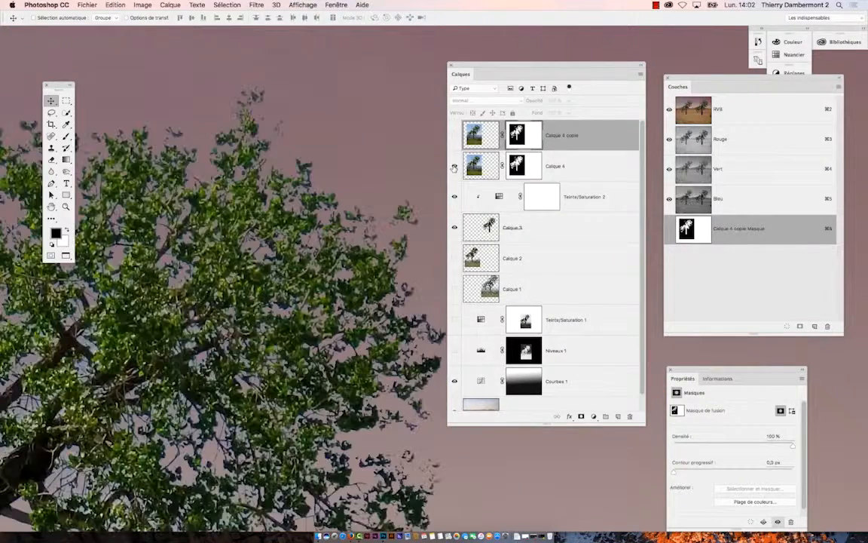
pyautogui.click(454, 166)
pyautogui.click(453, 136)
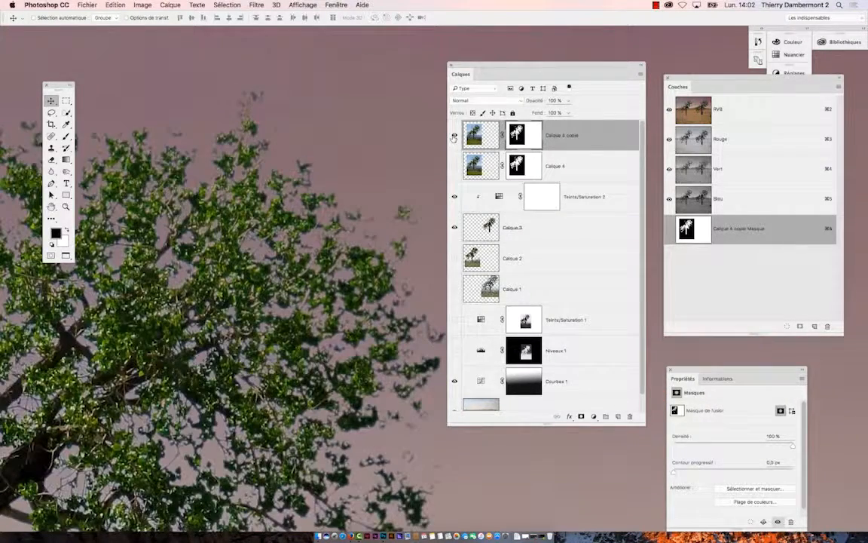